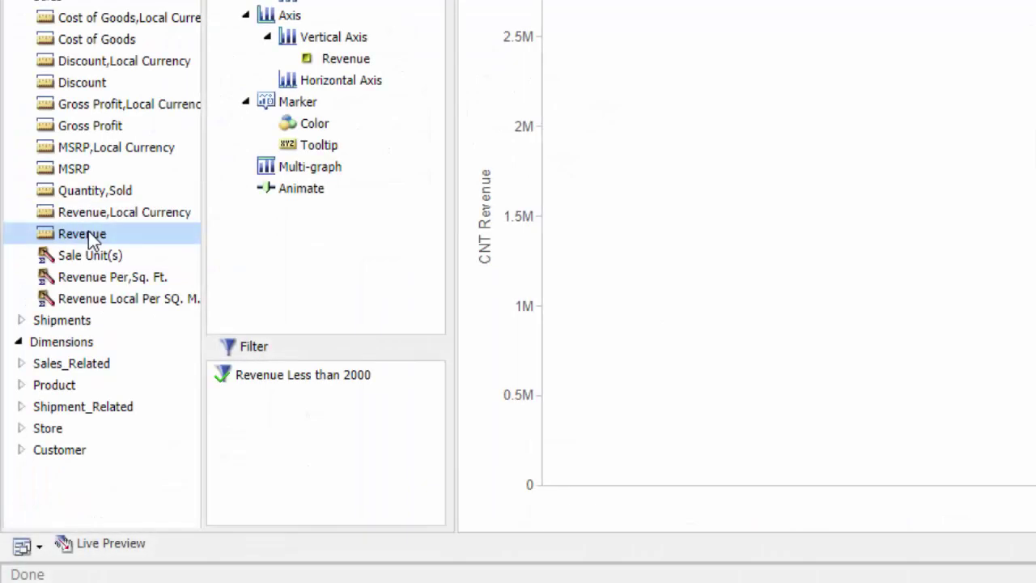
- Open bin creation for the Revenue measure and set the bin width of REVENUE_US_BIN_1 to 500
right_click(56, 369)
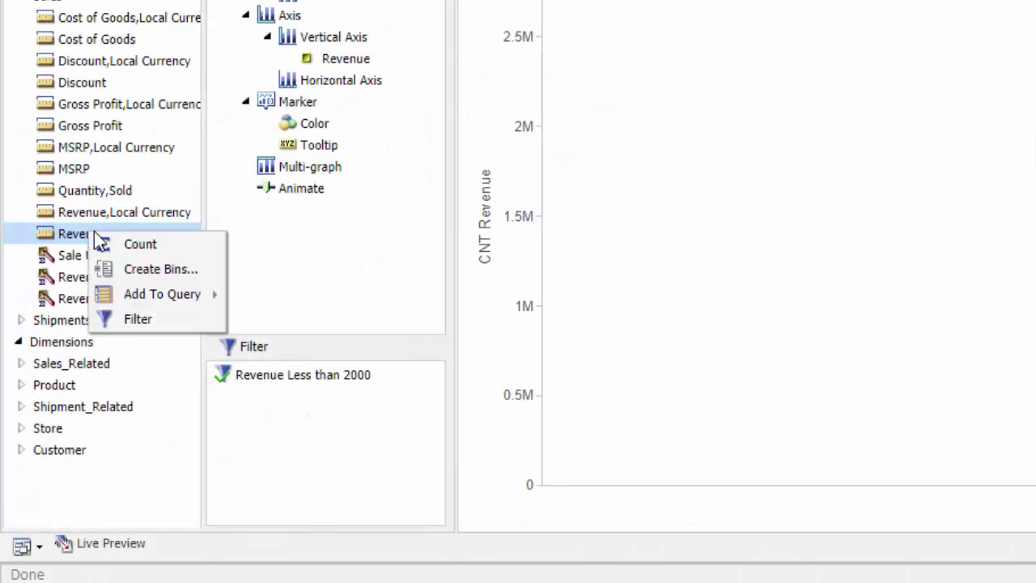
left_click(151, 270)
left_click_drag(435, 307, 383, 312)
type("5")
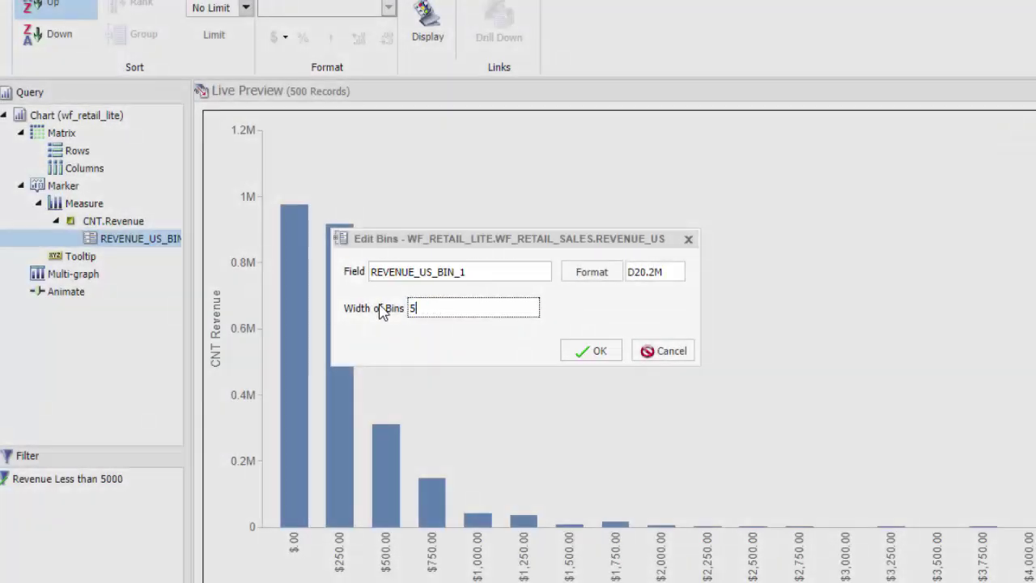
type("00")
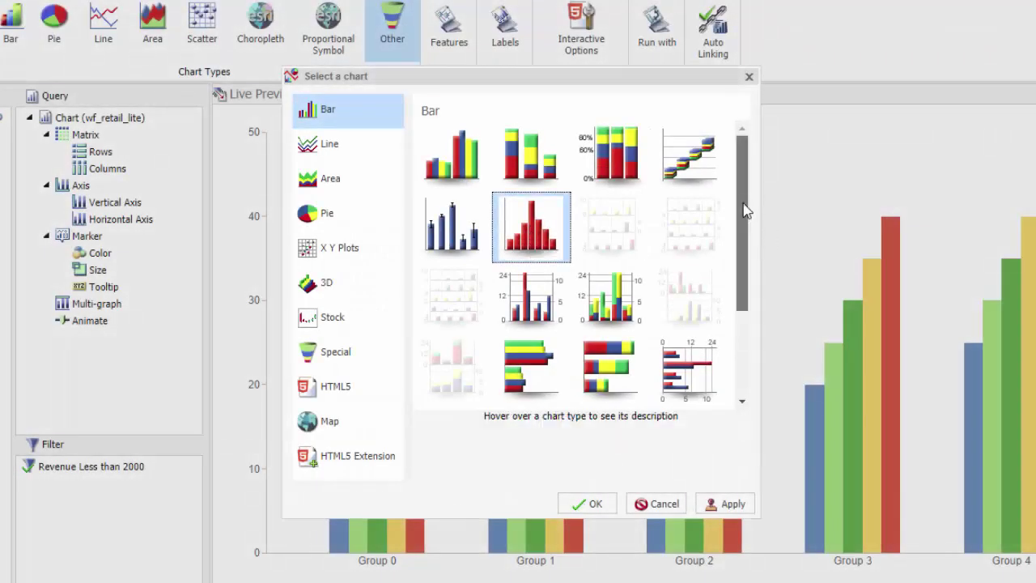
- Edit the REVENUE_US_BIN_1 bins of the histogram filtered to revenue less than 2000, giving them a width of 500
left_click_drag(746, 211, 746, 292)
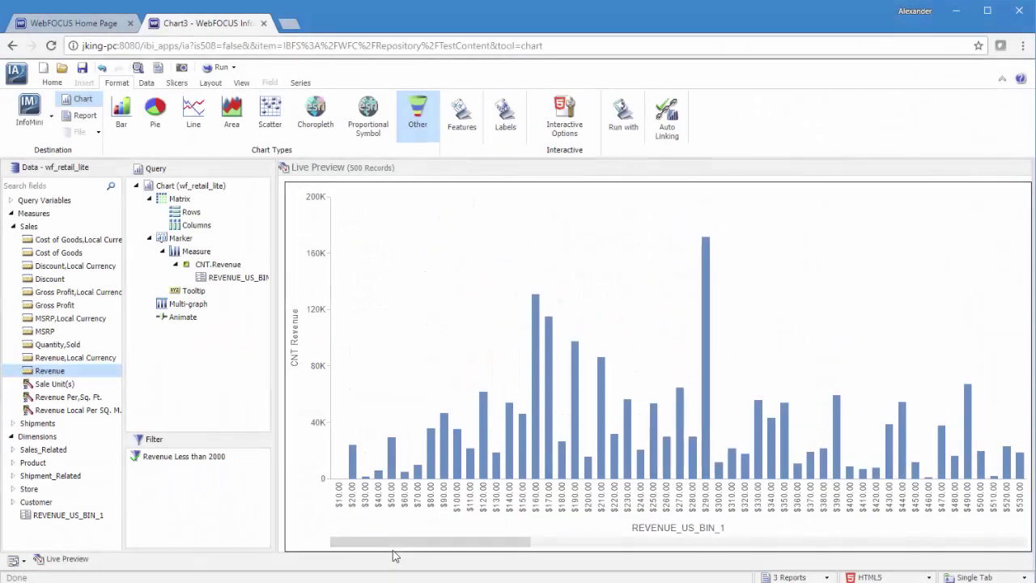
right_click(233, 279)
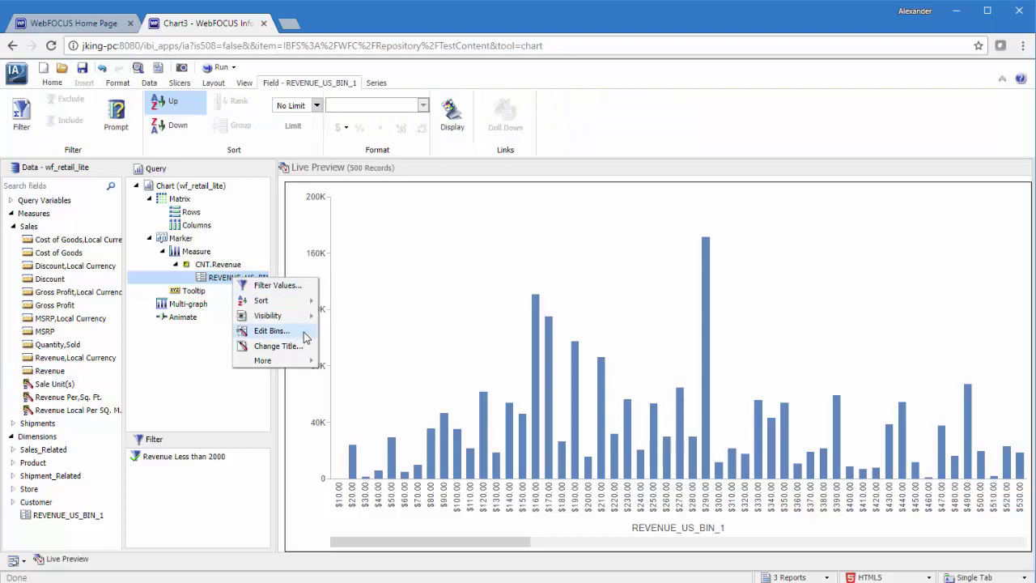
left_click(306, 337)
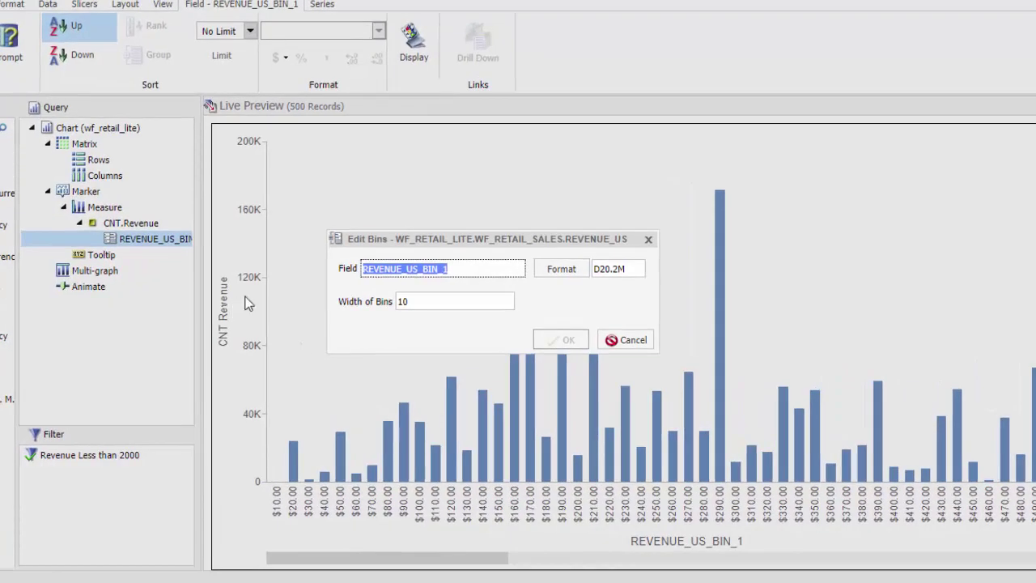
key("Tab")
type("500")
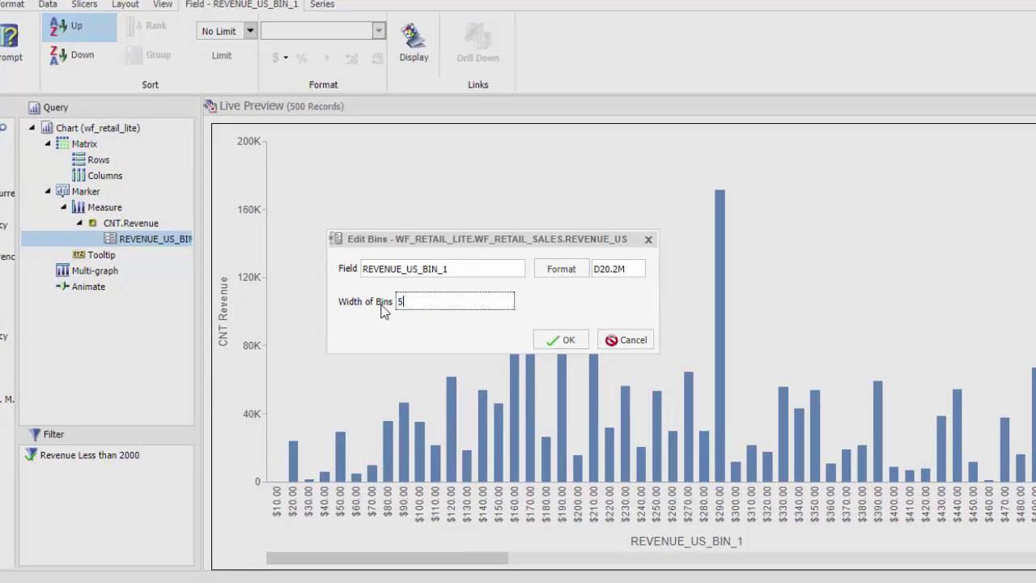
left_click(563, 341)
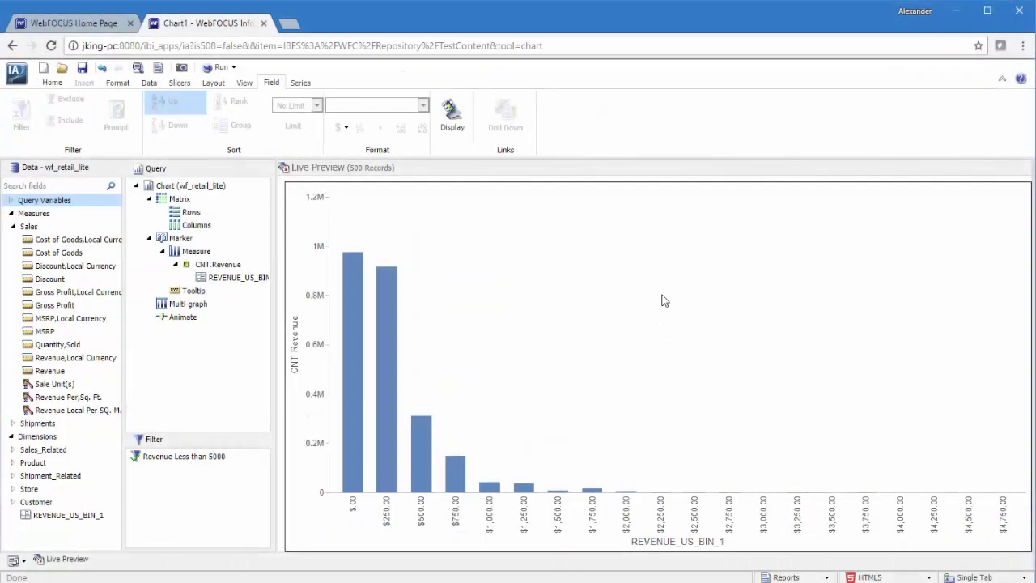
- Set the REVENUE_US_BIN_1 bin width to 500 in the histogram filtered to revenue less than 5000
right_click(233, 279)
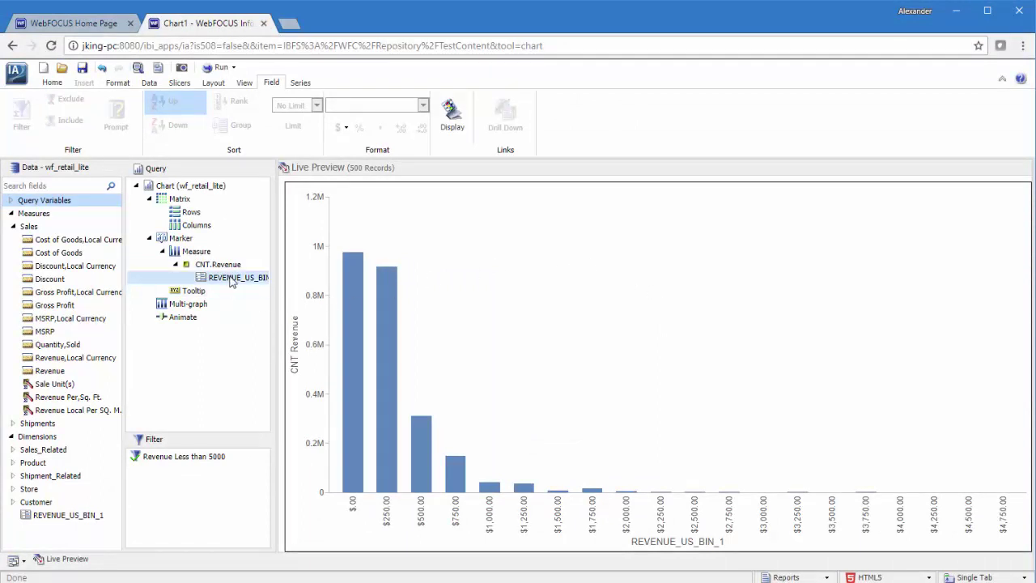
left_click(268, 329)
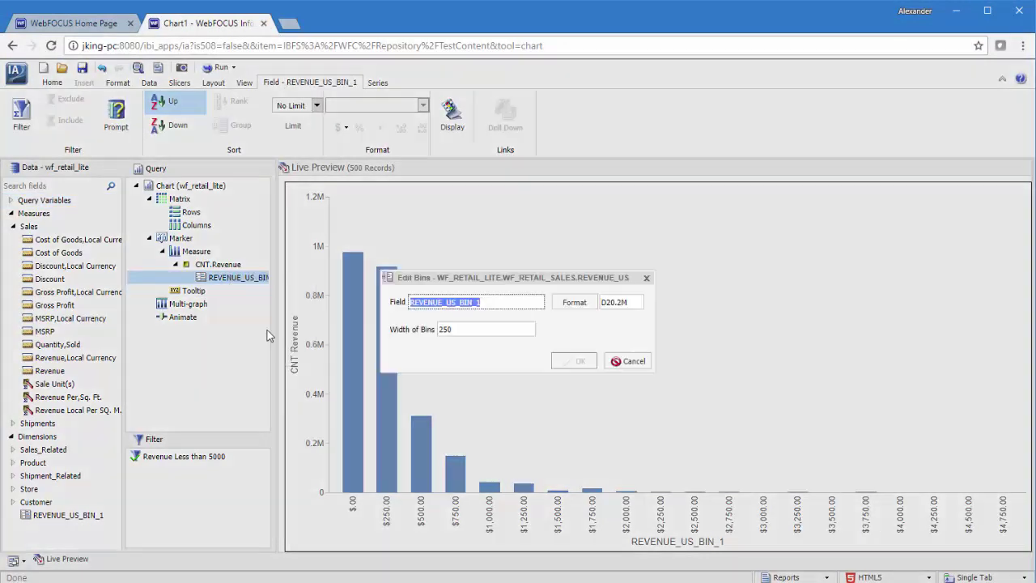
left_click(458, 328)
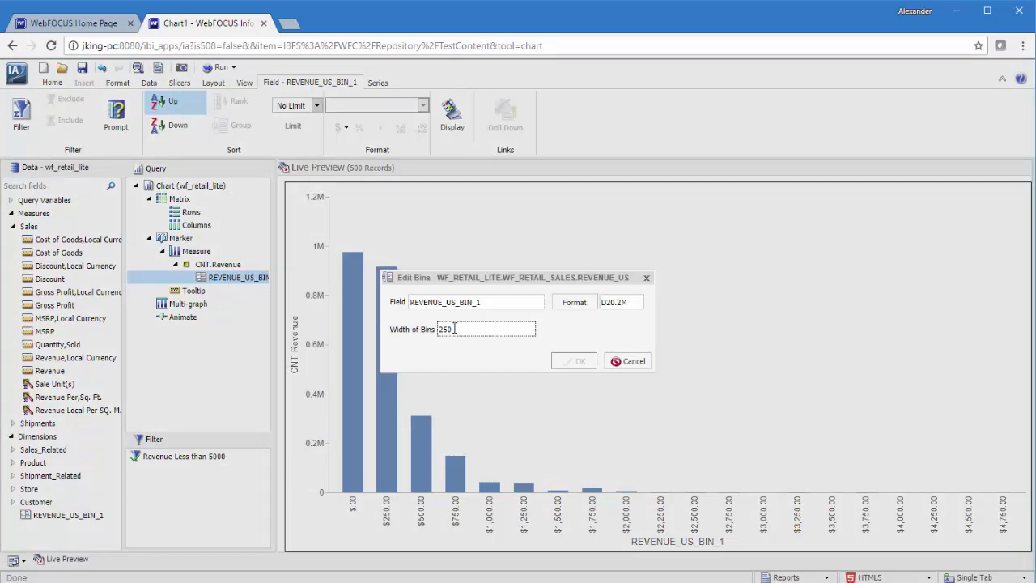
type("500")
left_click(573, 361)
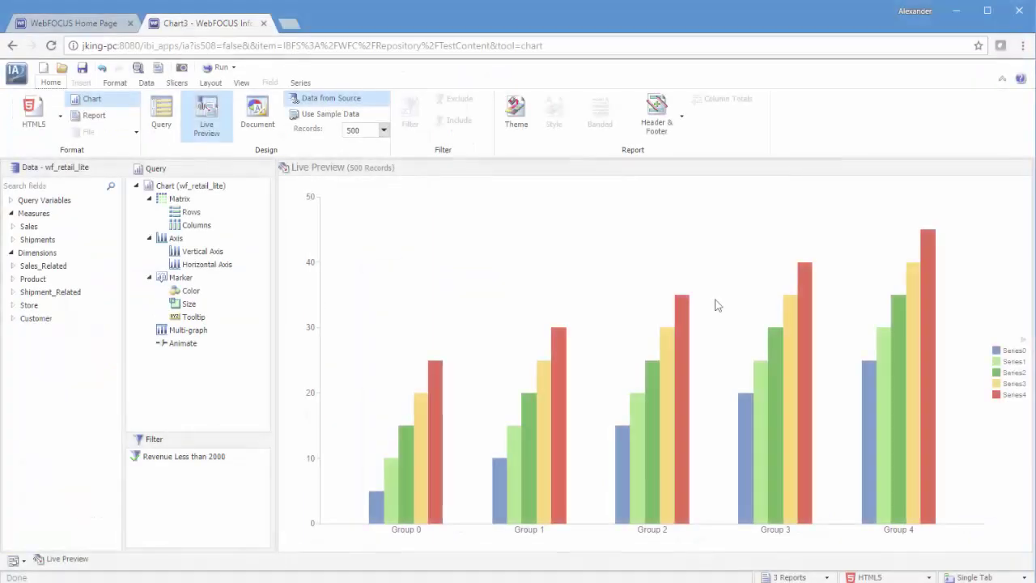
- Change the clustered bar chart to a histogram from the bar chart types
left_click(114, 82)
left_click(429, 120)
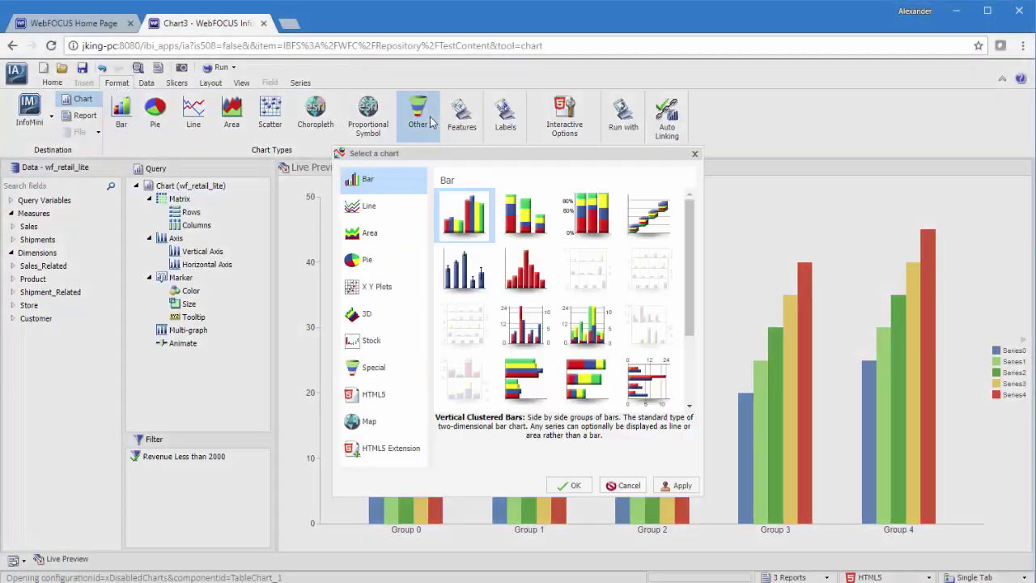
left_click(526, 270)
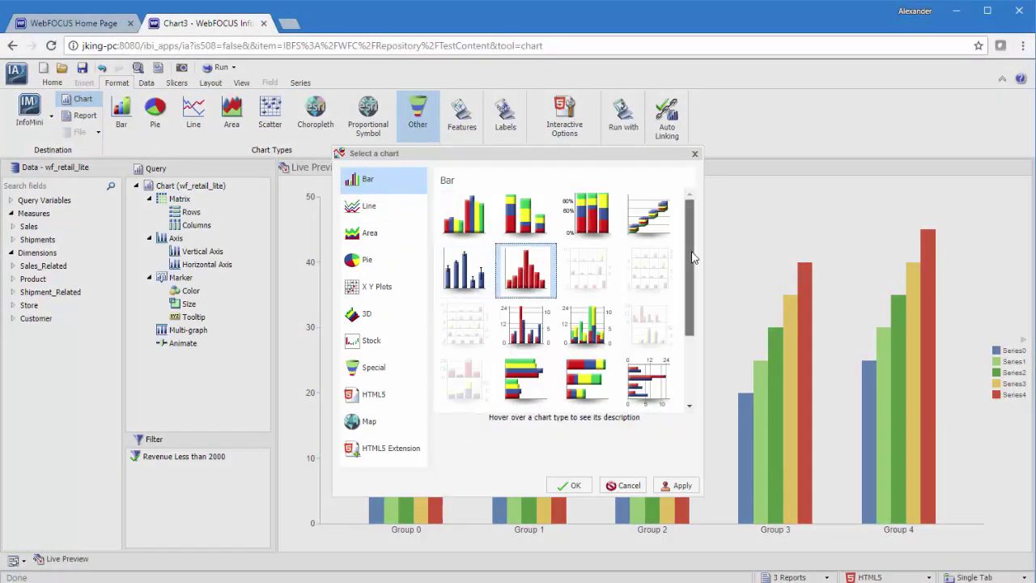
scroll(464, 385, "down", 3)
scroll(597, 301, "up", 3)
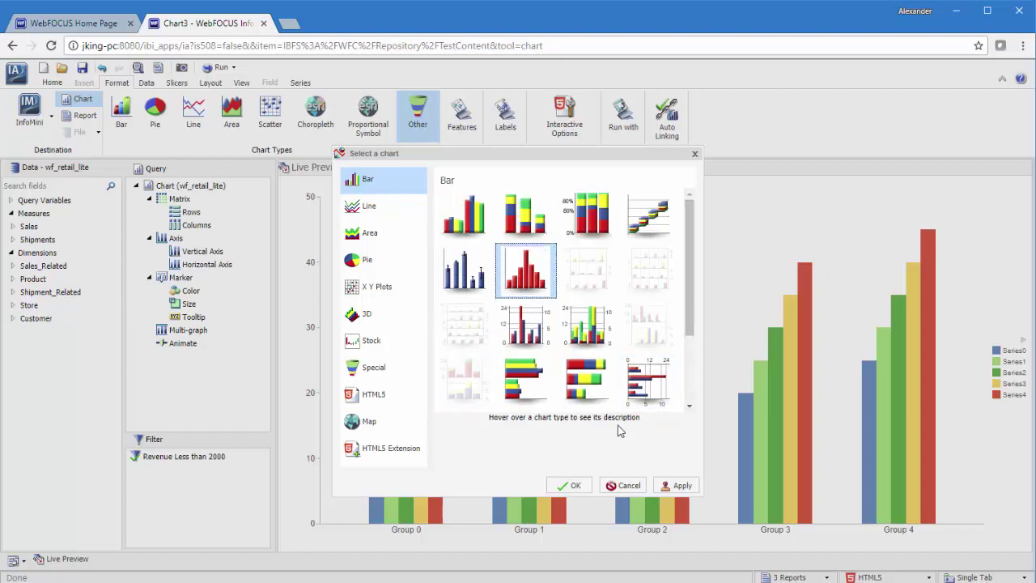
left_click(569, 485)
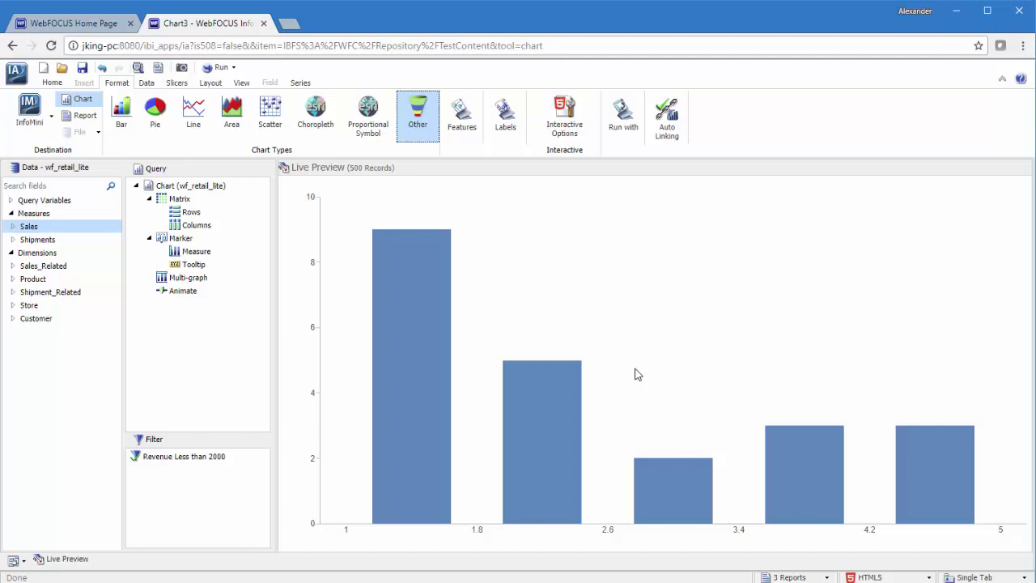
- Add the Revenue measure from the Sales fields to the histogram
left_click(13, 226)
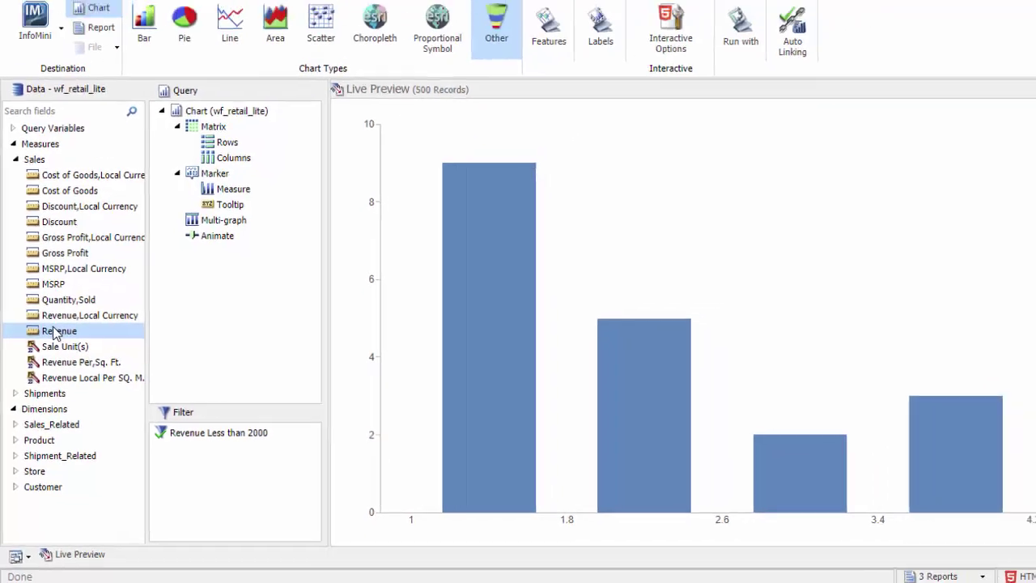
double_click(57, 331)
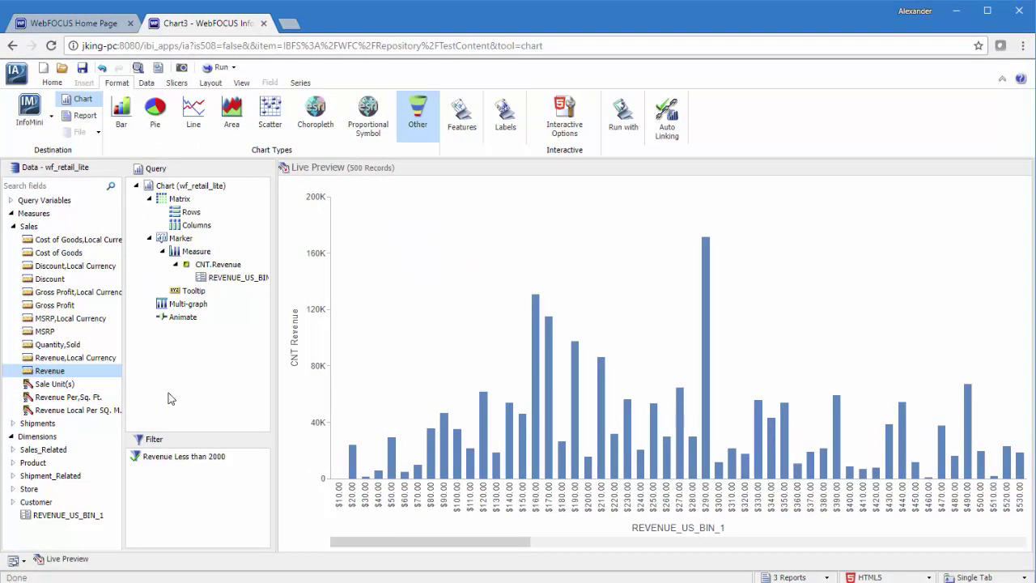
left_click_drag(470, 542, 470, 543)
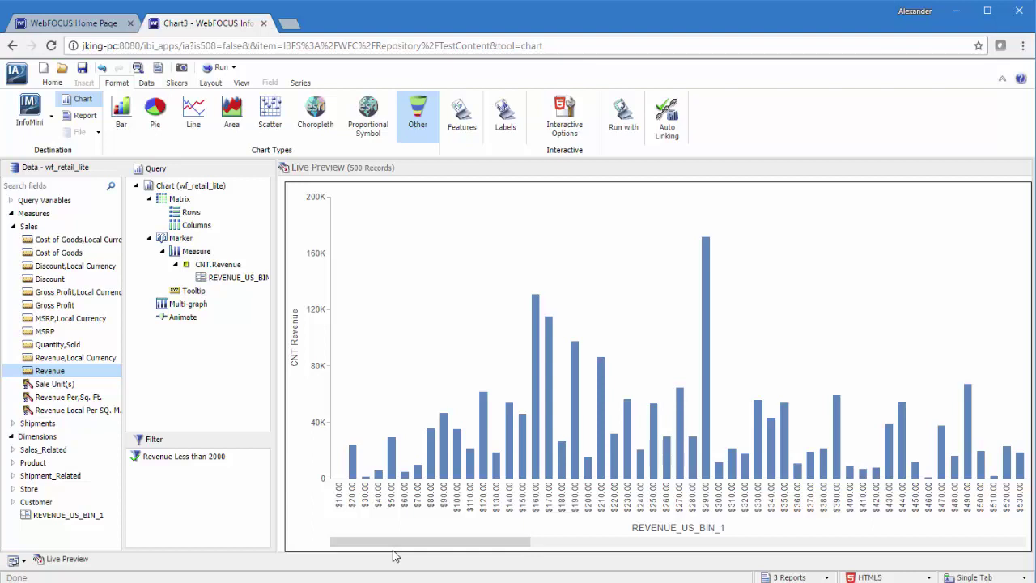
- Set the width of the histogram's REVENUE_US_BIN_1 bins to 500
right_click(233, 279)
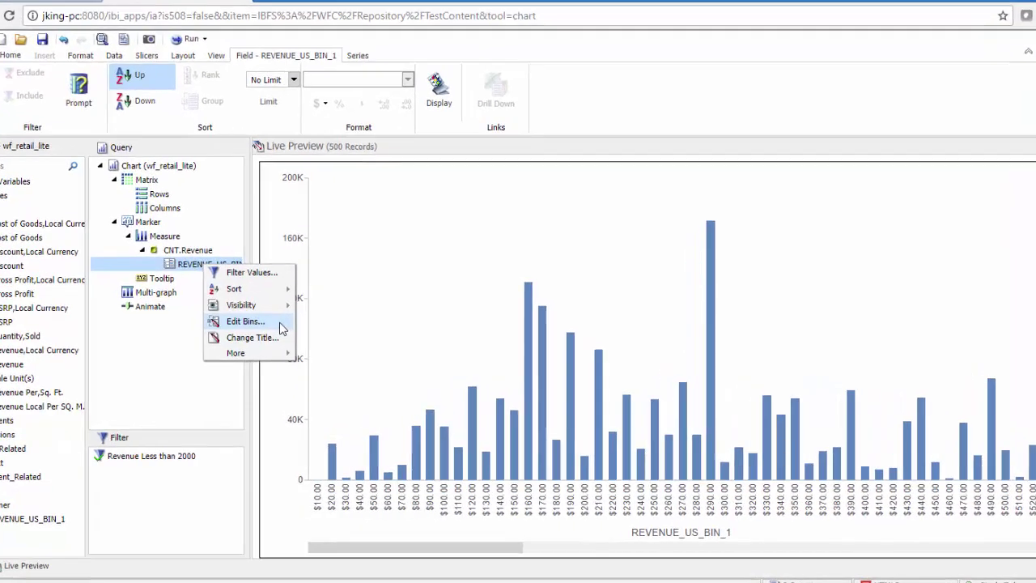
left_click(305, 334)
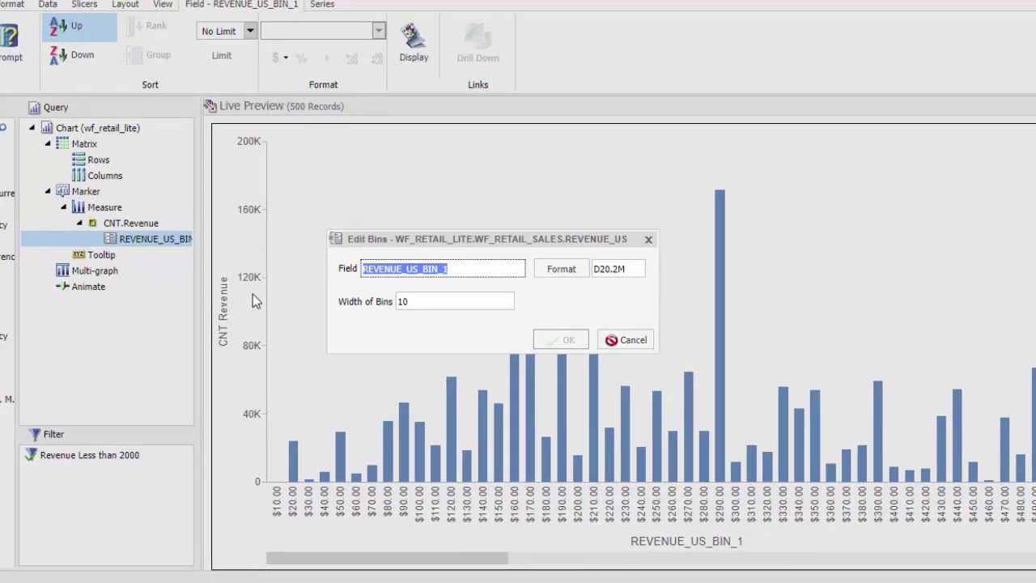
left_click(423, 300)
type("500")
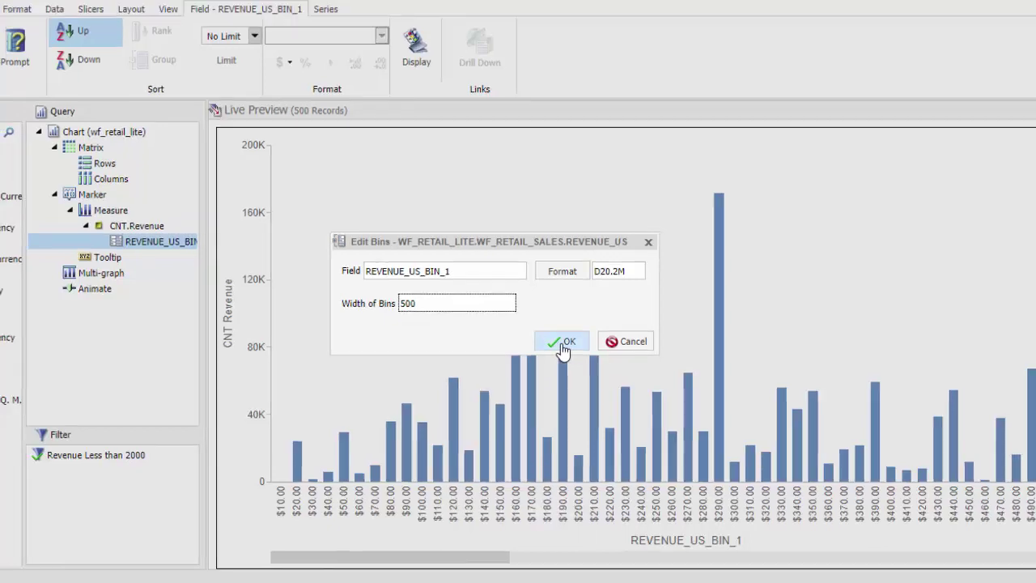
left_click(563, 342)
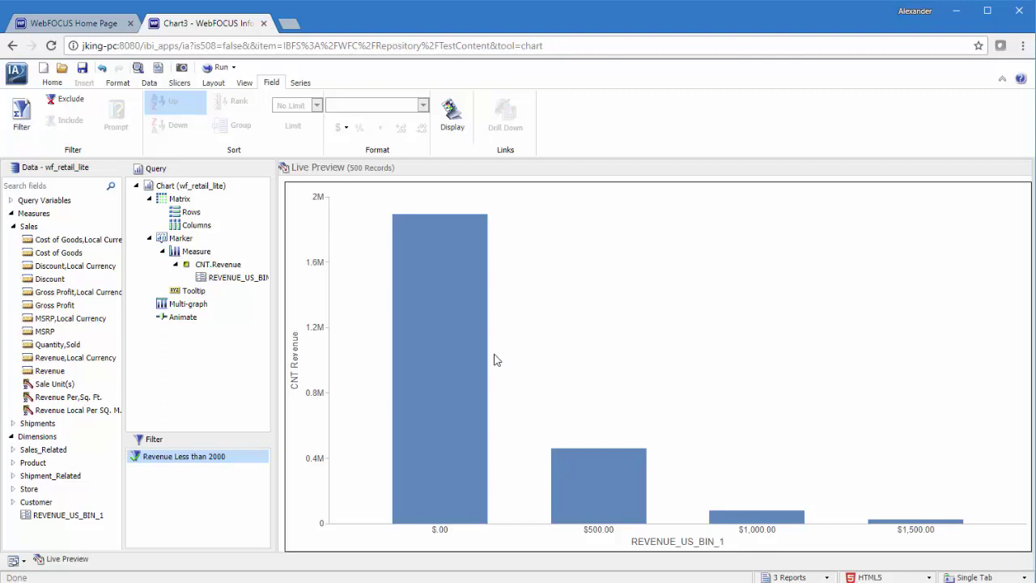
- Narrow the histogram's REVENUE_US_BIN_1 bins to a width of 250
right_click(234, 278)
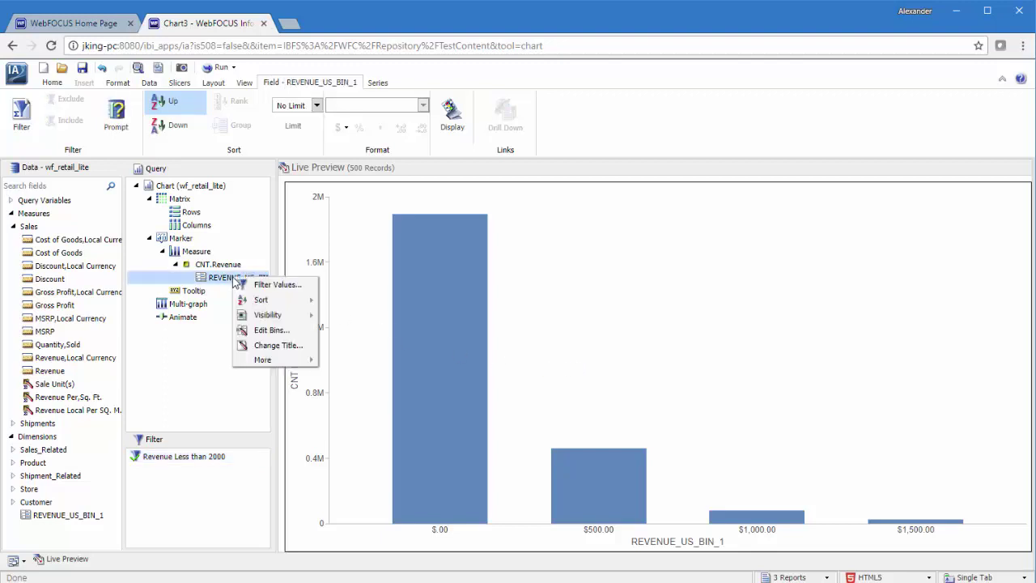
left_click(275, 330)
double_click(446, 329)
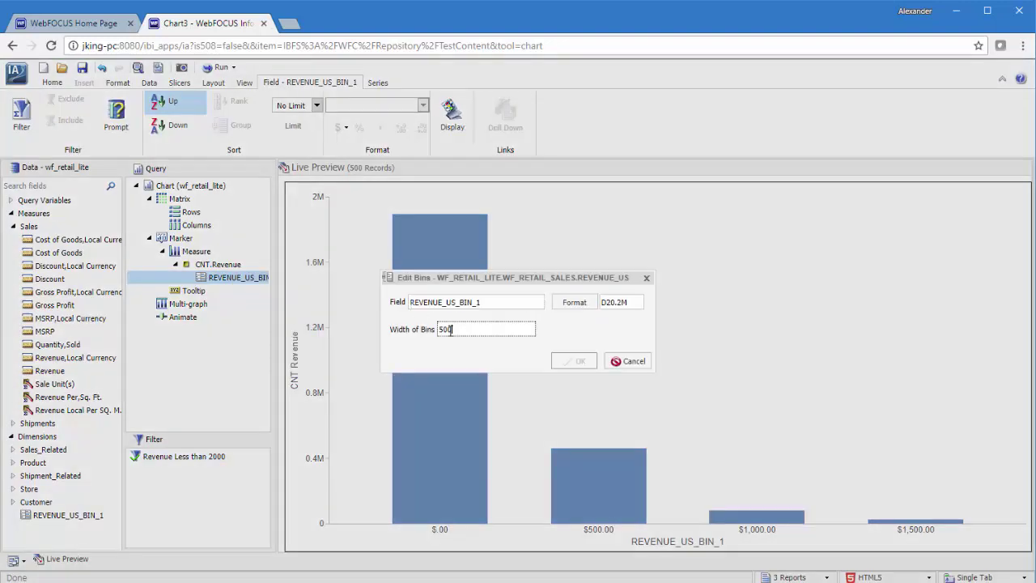
type("250")
left_click(570, 362)
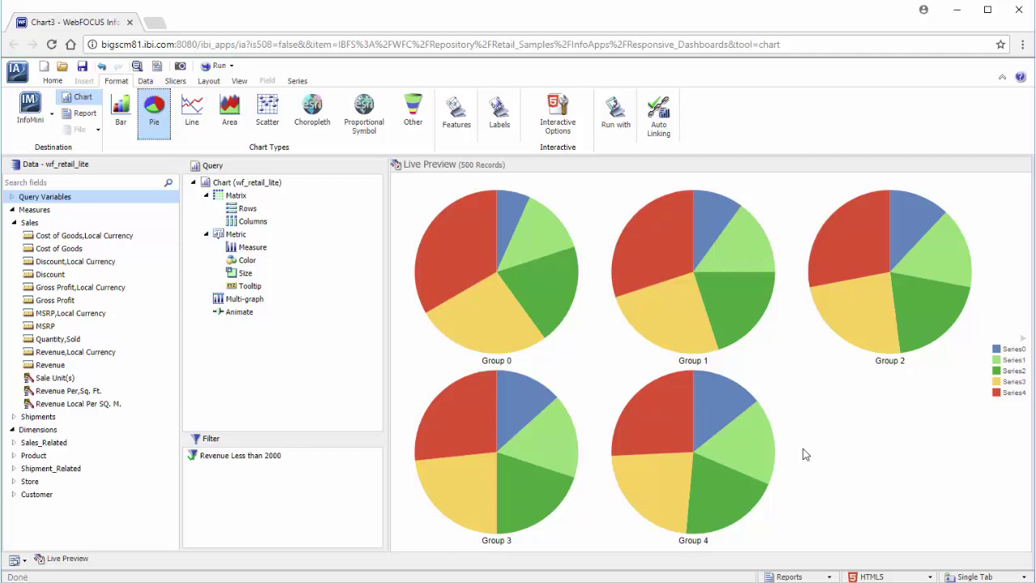
- Create bins with a width of 250 from the Revenue measure for the pie chart
right_click(73, 366)
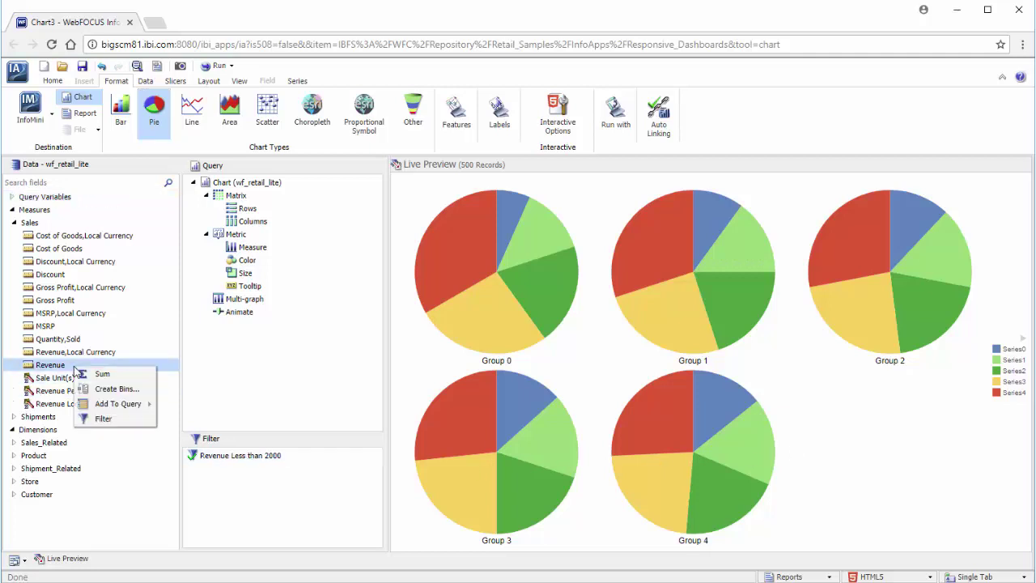
left_click(143, 391)
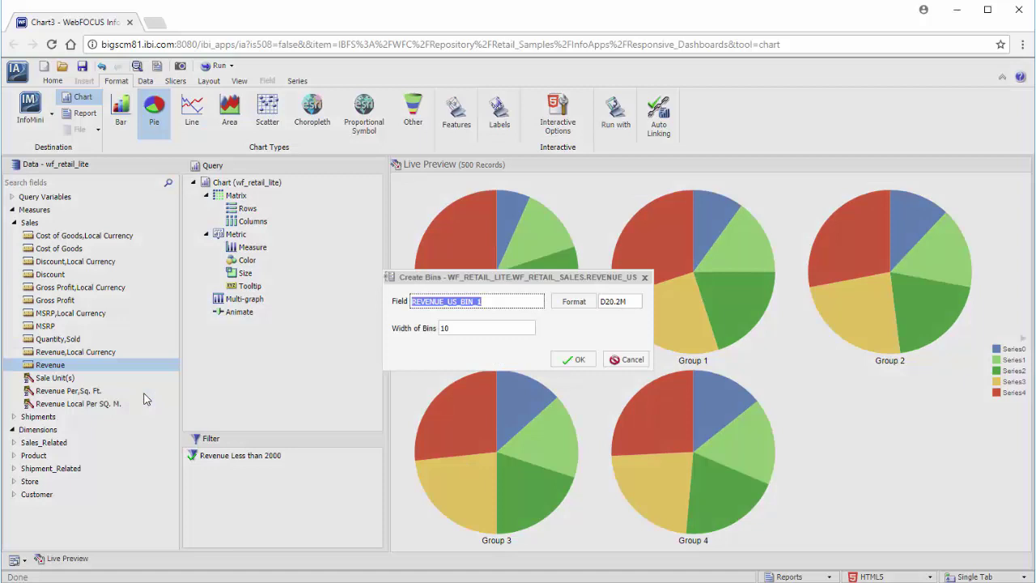
double_click(444, 327)
type("250")
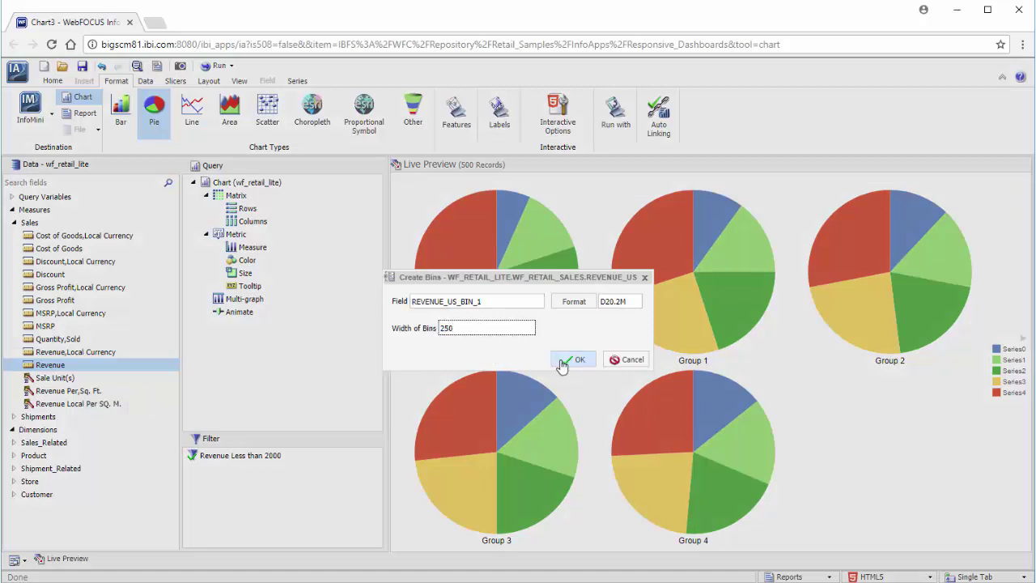
left_click(562, 362)
- Color the pie chart by REVENUE_US_BIN_1 and add Sale Unit(s) and Gross Profit as its measures
left_click_drag(102, 513, 257, 267)
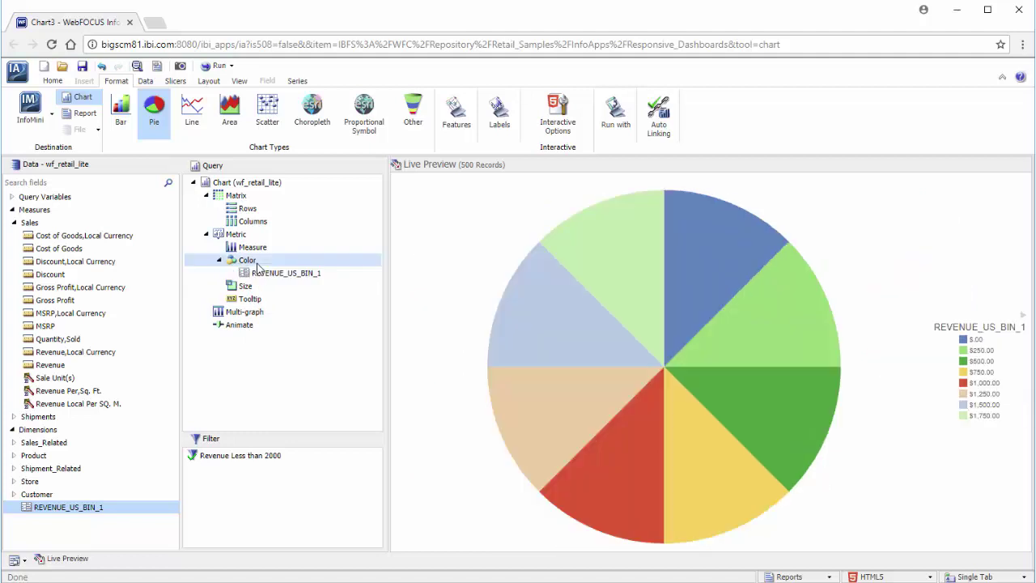
left_click_drag(89, 382, 271, 249)
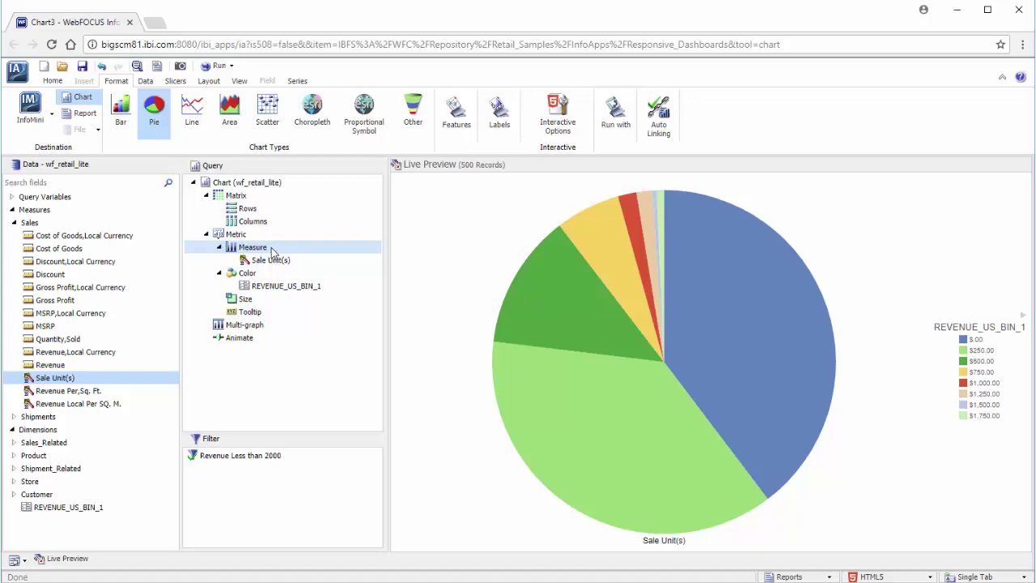
left_click_drag(81, 299, 191, 300)
left_click_drag(243, 278, 259, 271)
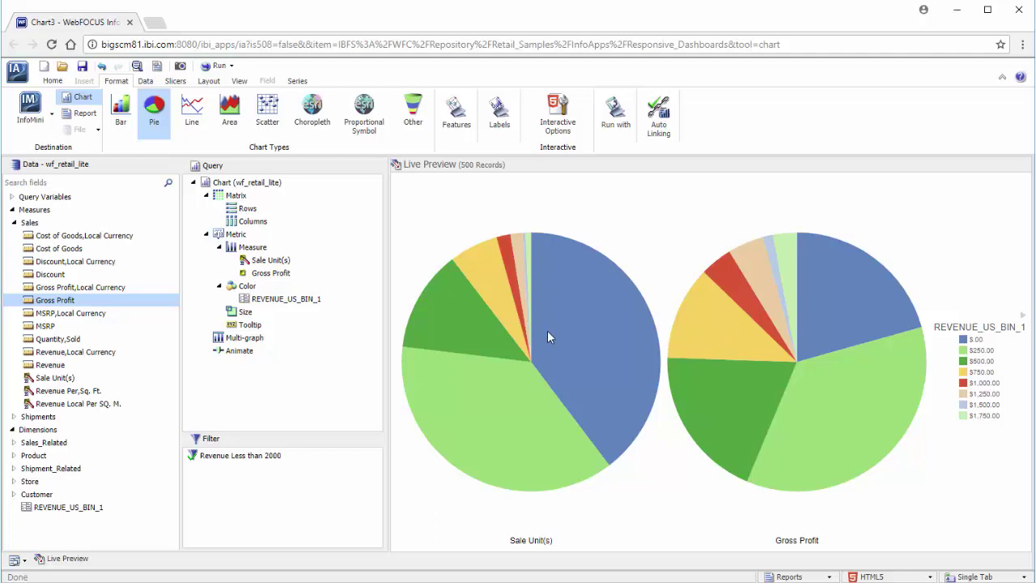
- Convert the pie chart into a table report
left_click(85, 113)
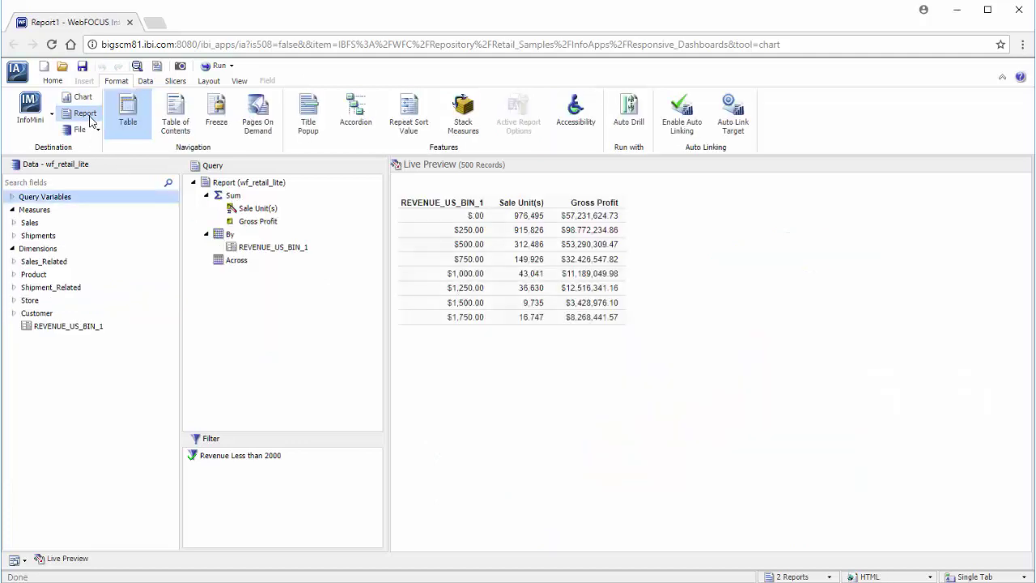